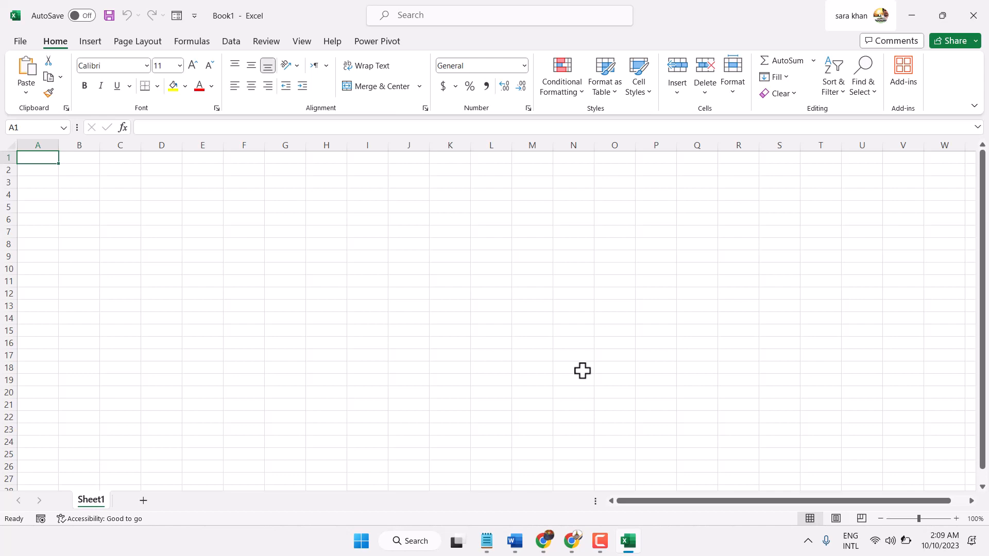
Step: Switch to Notepad and copy the rows from San Marino through Zimbabwe in the Growth by countries text
click(487, 541)
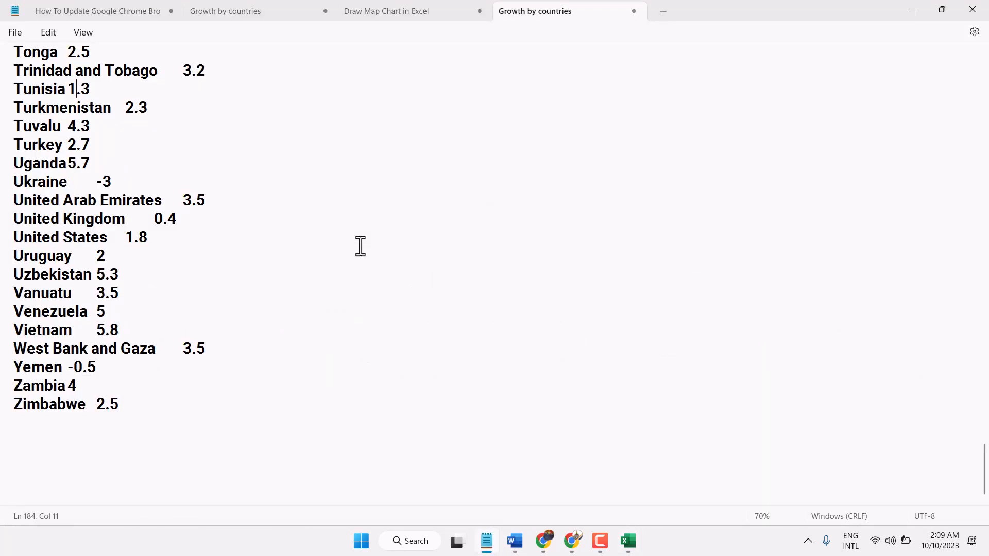
scroll(308, 241, up, 6)
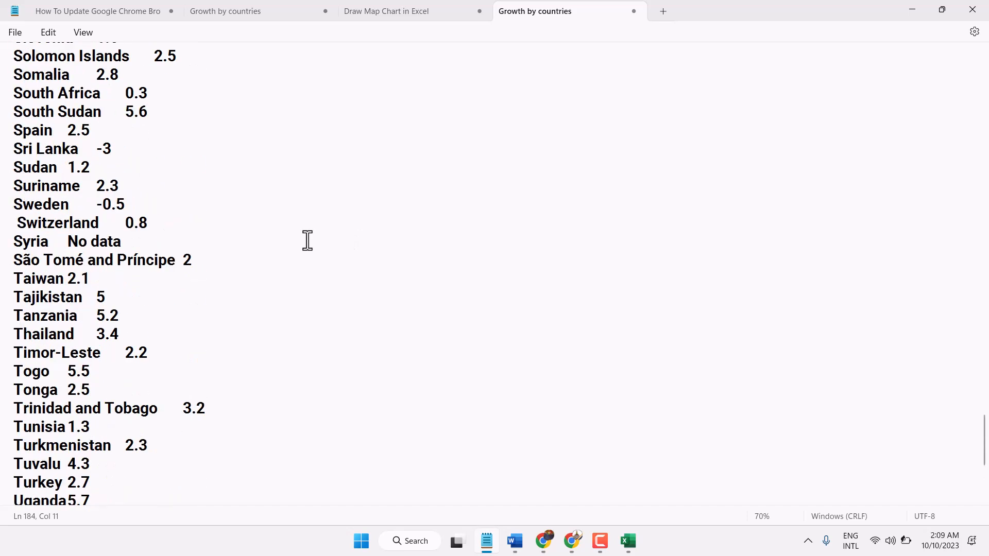
scroll(308, 241, up, 5)
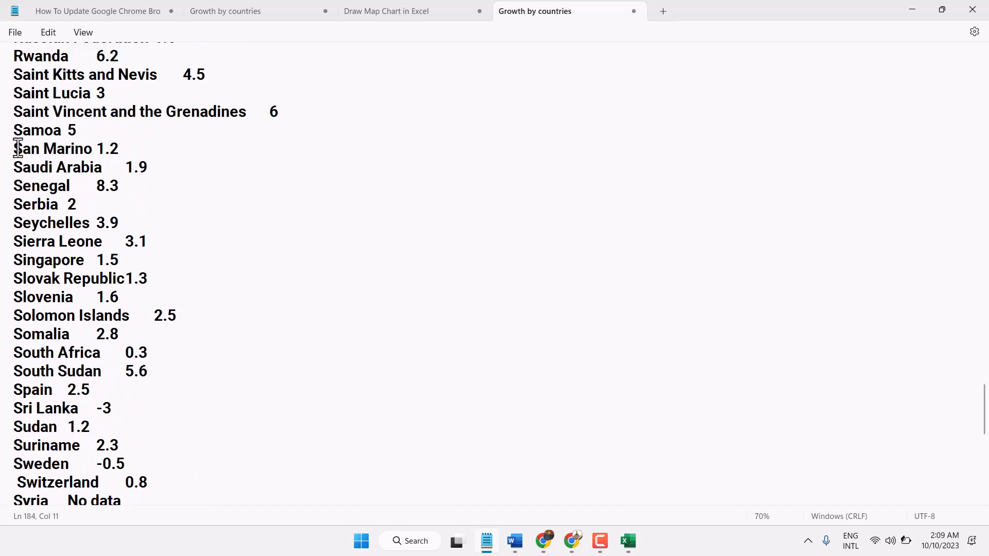
drag(17, 147, 148, 478)
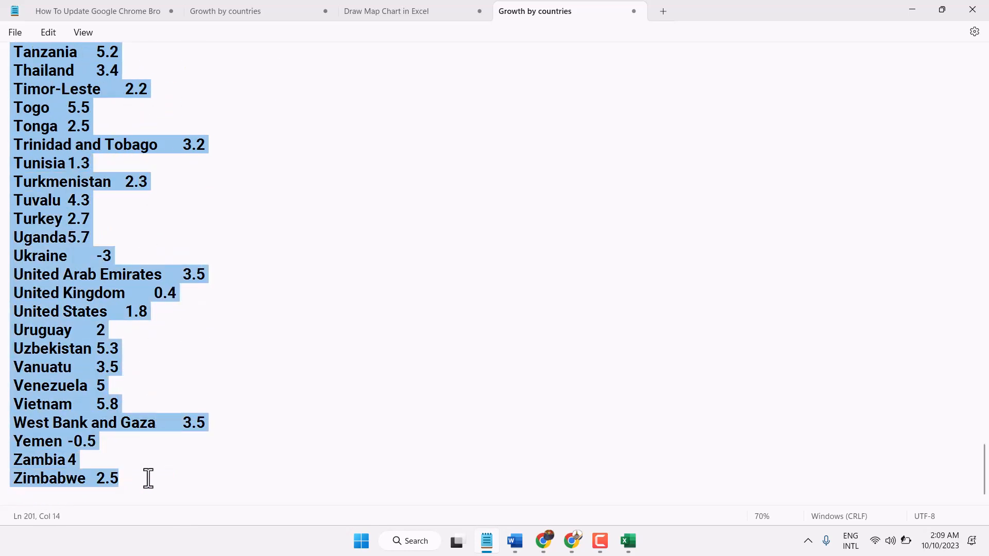
right_click(91, 304)
click(134, 113)
Step: Switch to Excel, paste the copied country data starting at cell A1, and auto-fit column A's width
click(629, 540)
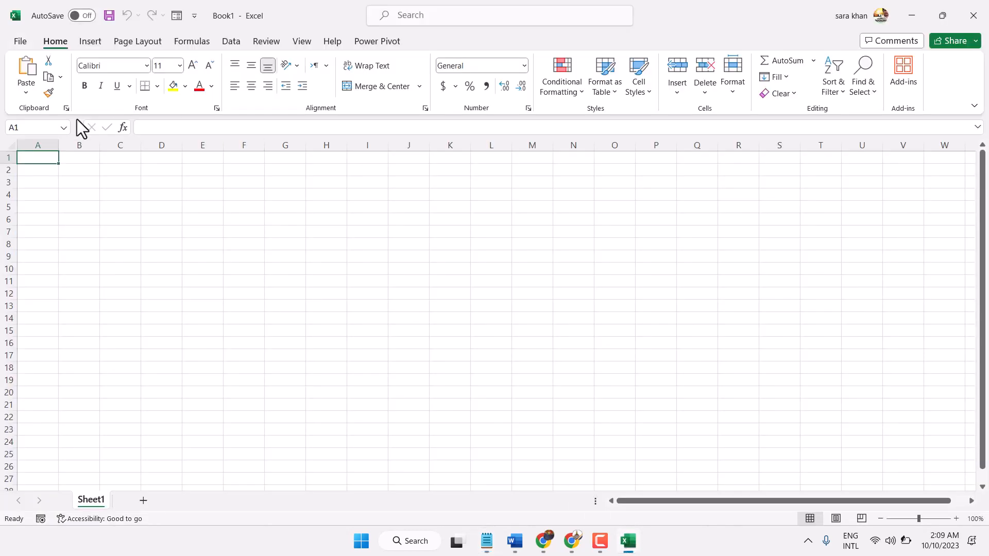
right_click(42, 157)
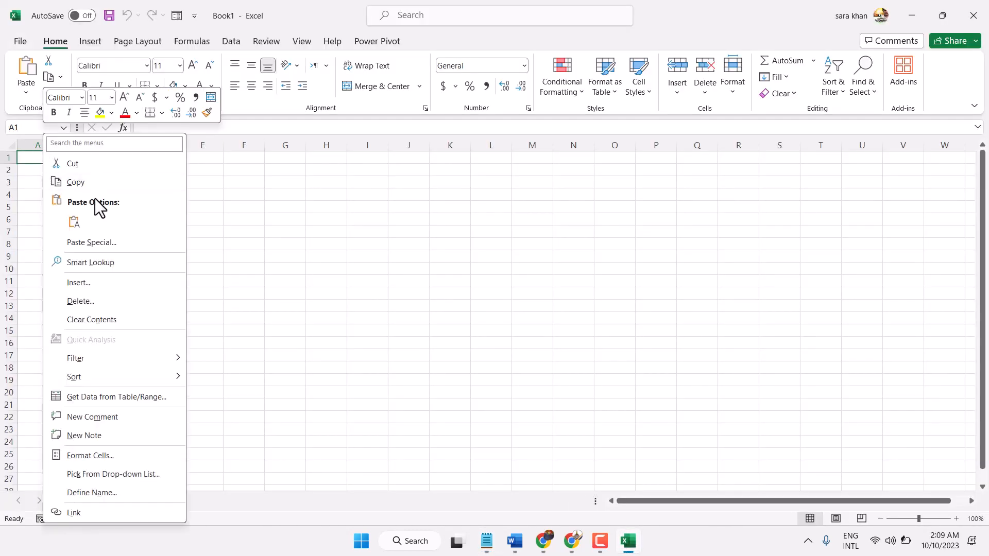
click(75, 221)
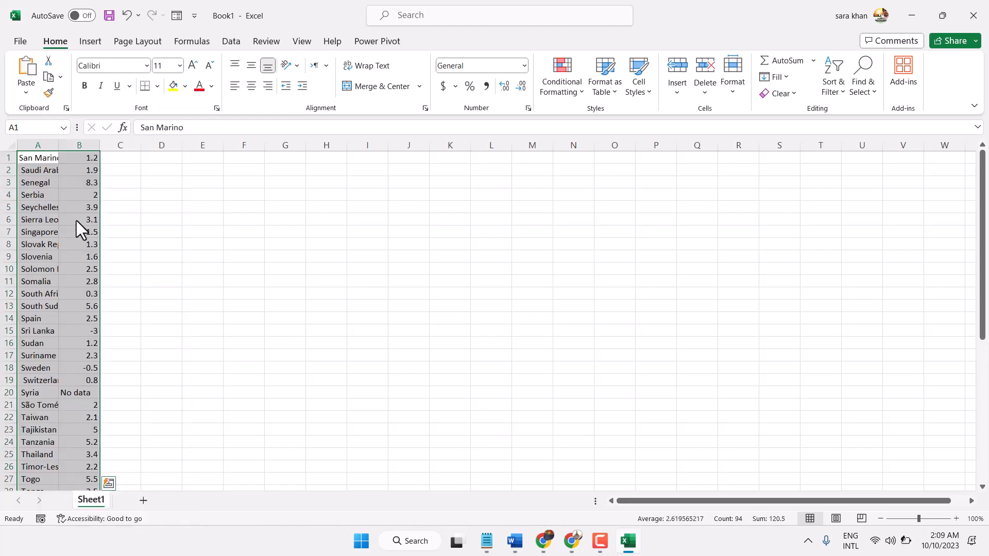
double_click(58, 145)
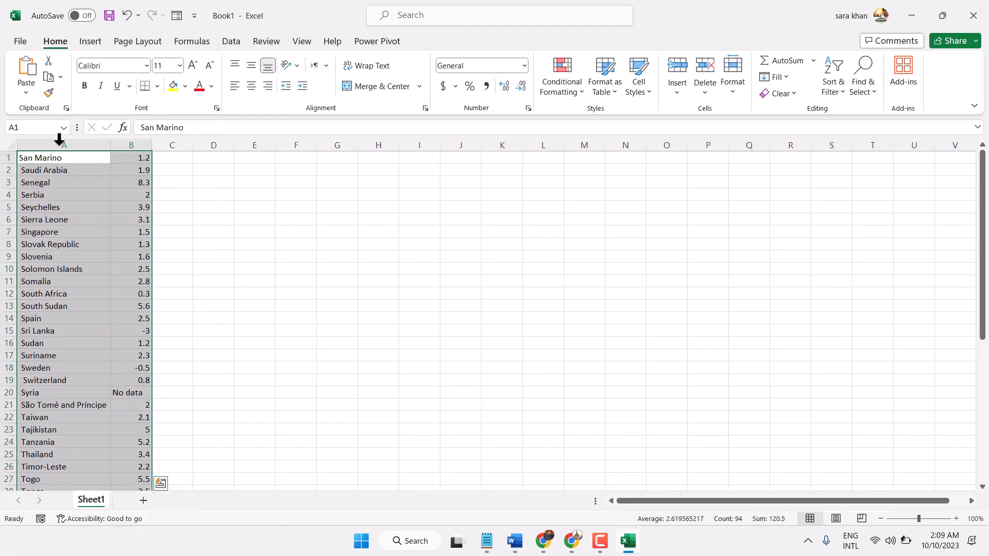
click(204, 196)
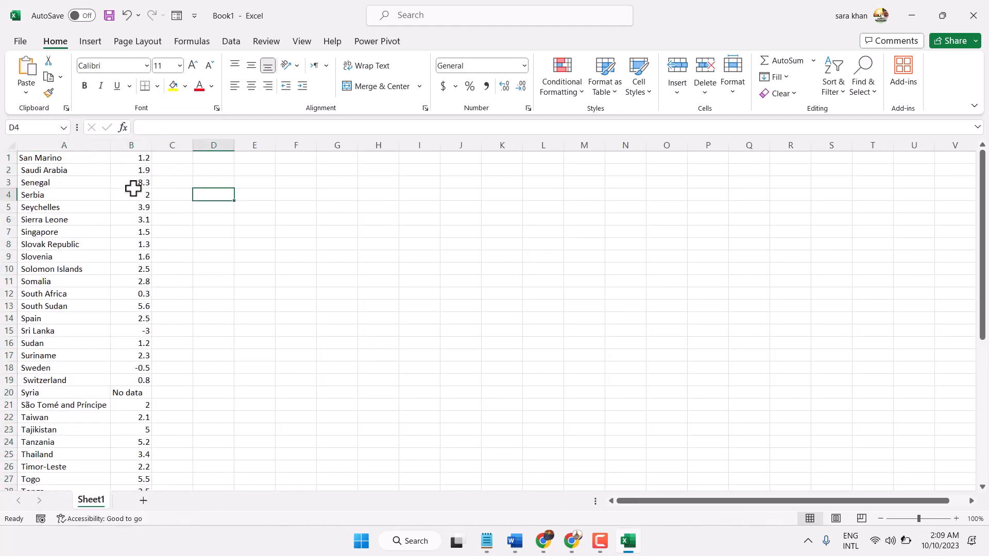
Step: Apply All Borders to the country data in A1:B47
drag(23, 156, 122, 387)
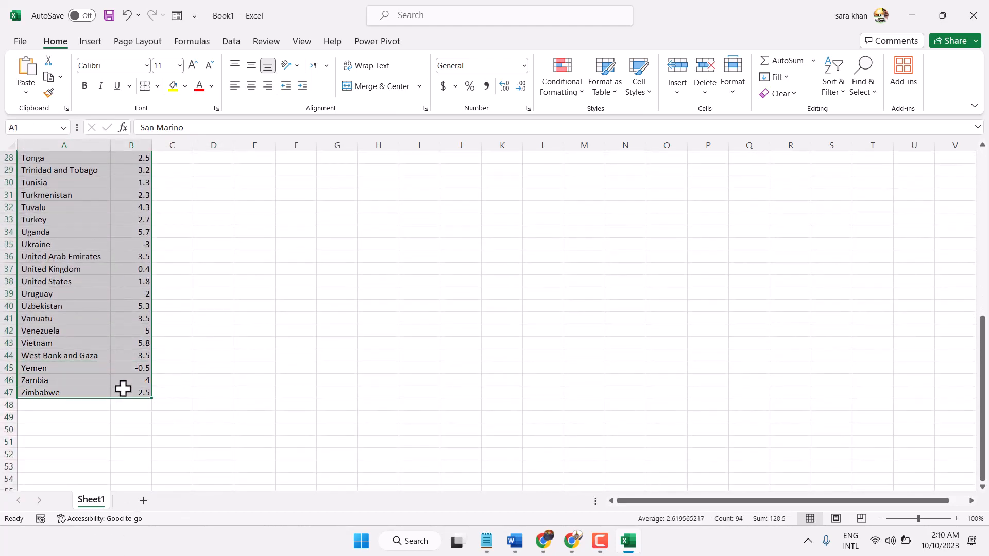
click(157, 85)
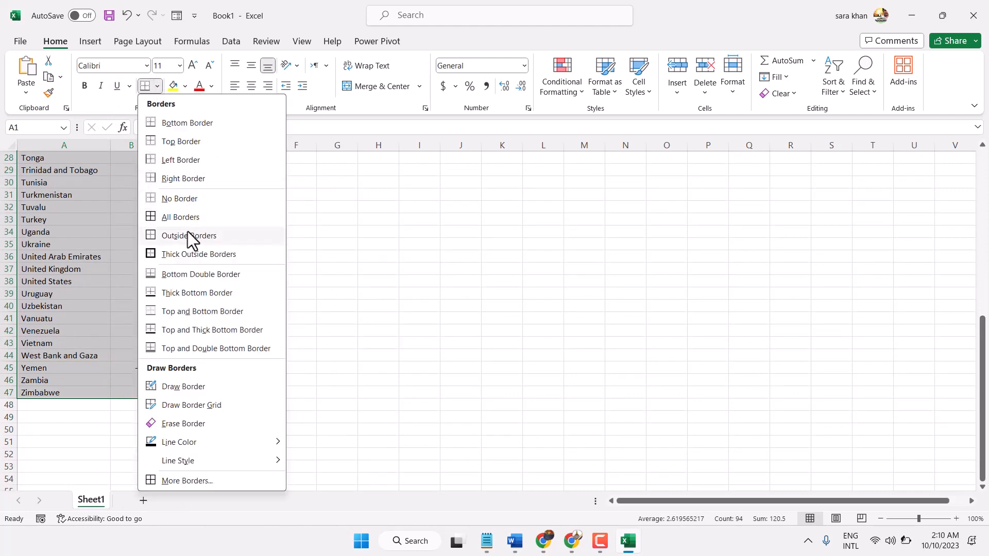
click(183, 222)
scroll(183, 194, up, 9)
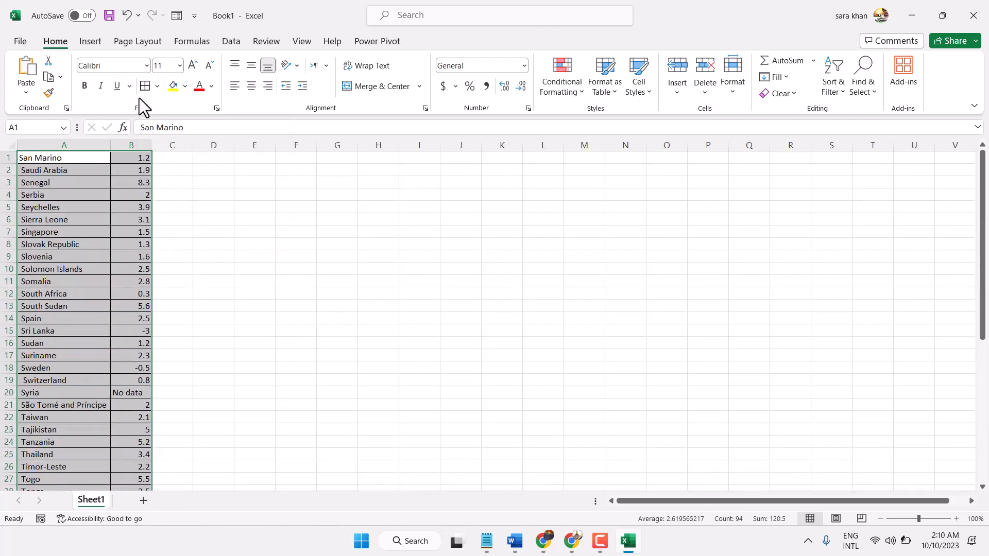
Step: Centre the country data in A1:B47 both vertically and horizontally
click(251, 65)
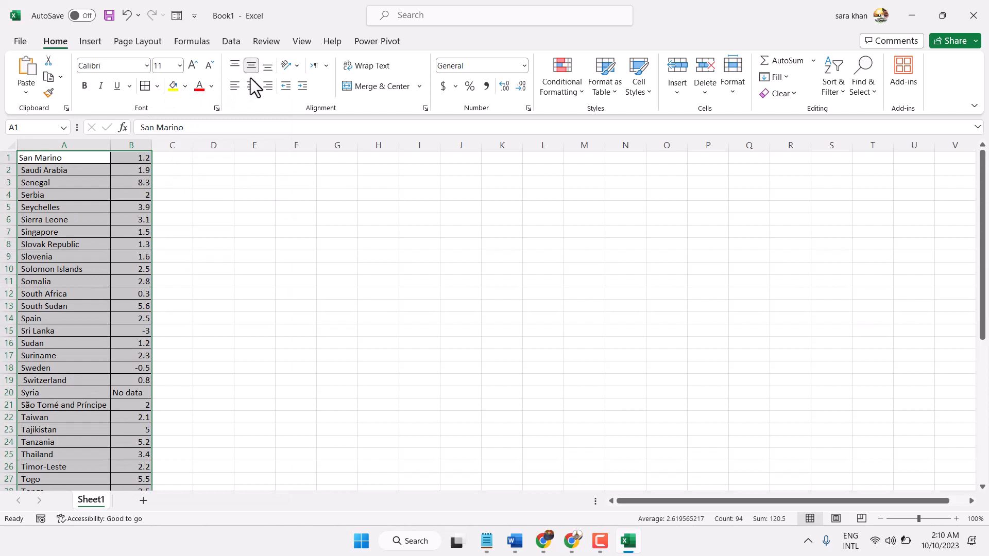
click(253, 87)
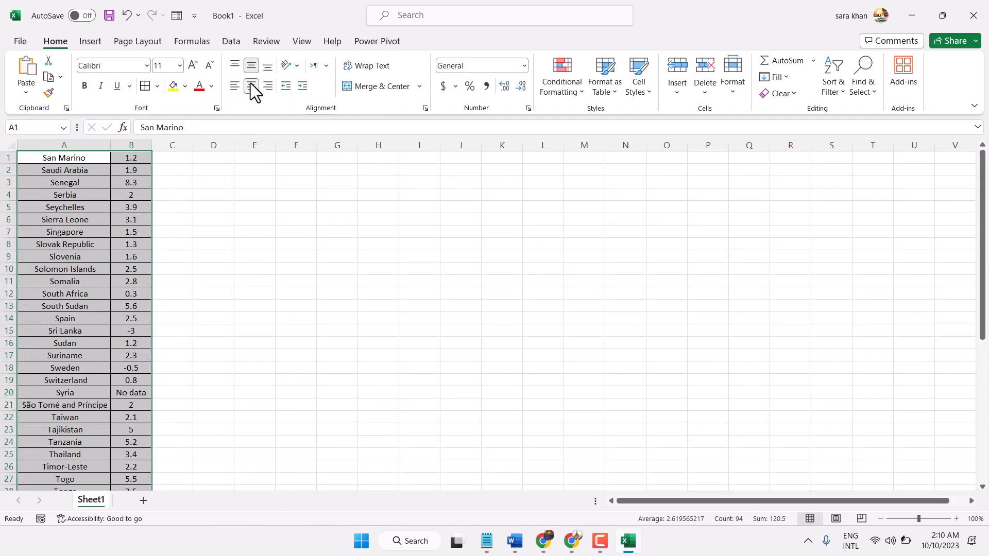
click(214, 240)
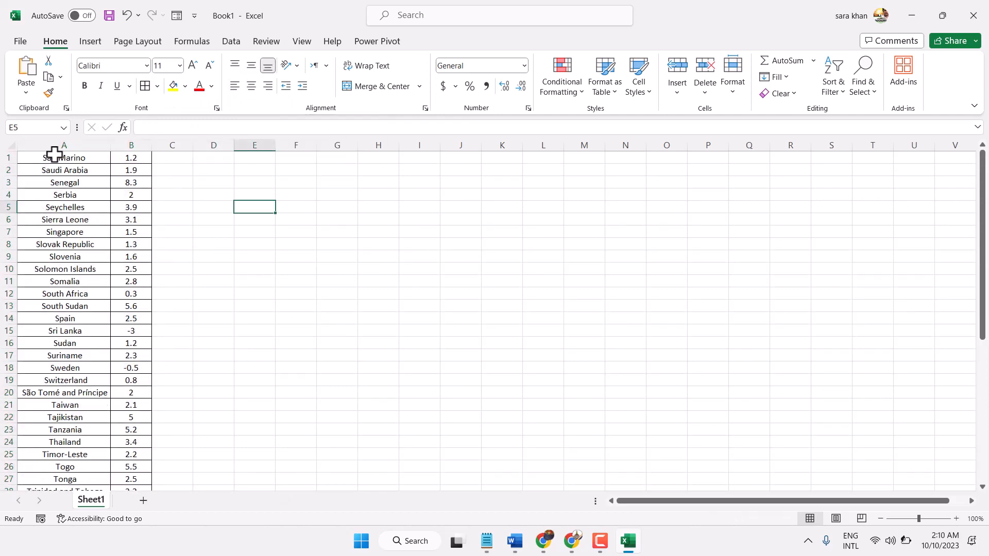
Step: Insert a Filled Map chart from the country data in A1:B46 and enlarge it to span about C1 to U26
drag(44, 157, 133, 197)
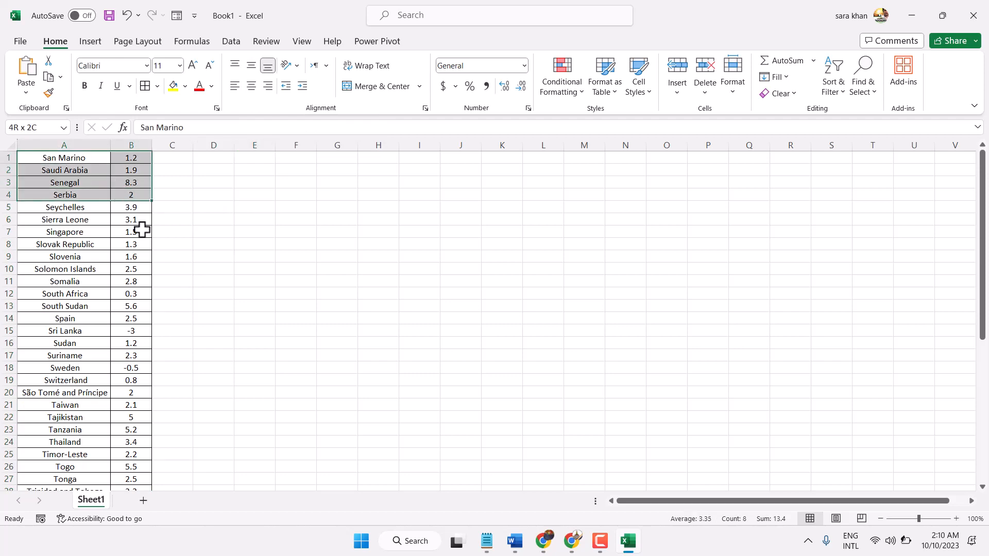
drag(141, 230, 119, 455)
scroll(155, 204, up, 7)
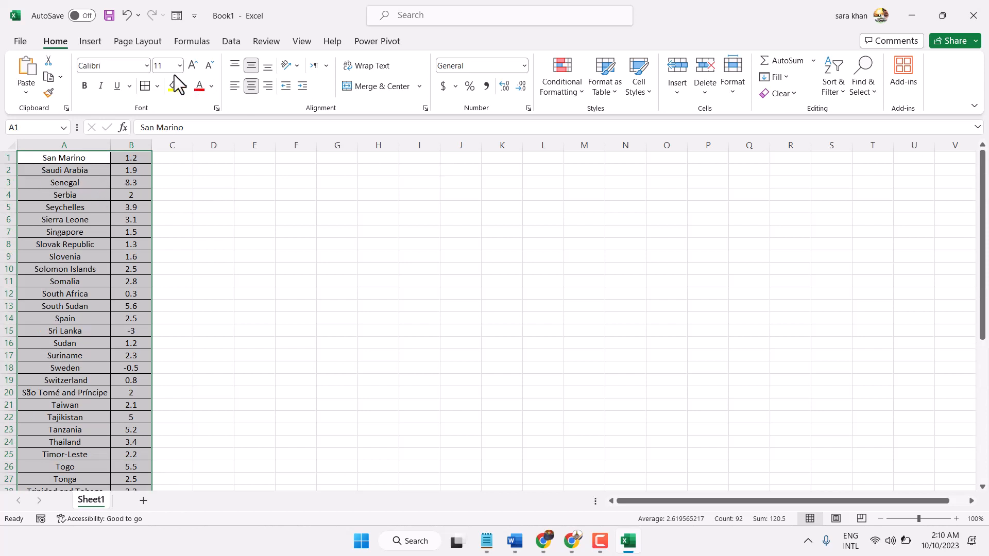
click(92, 43)
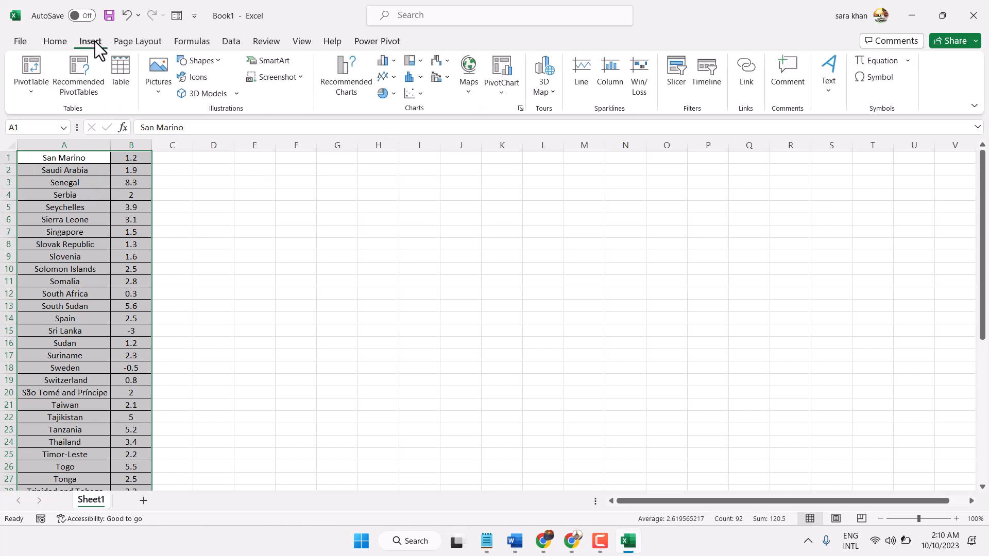
click(471, 69)
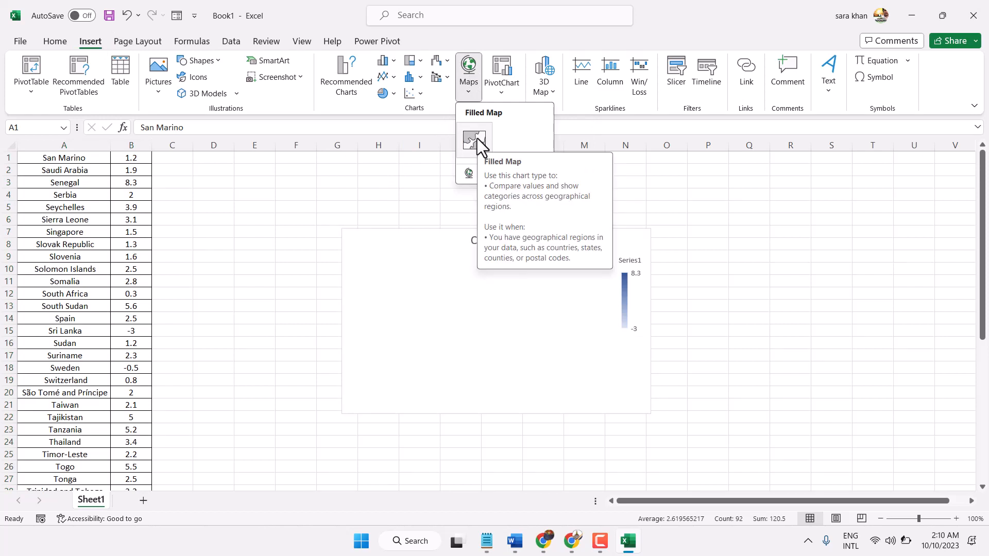
click(474, 138)
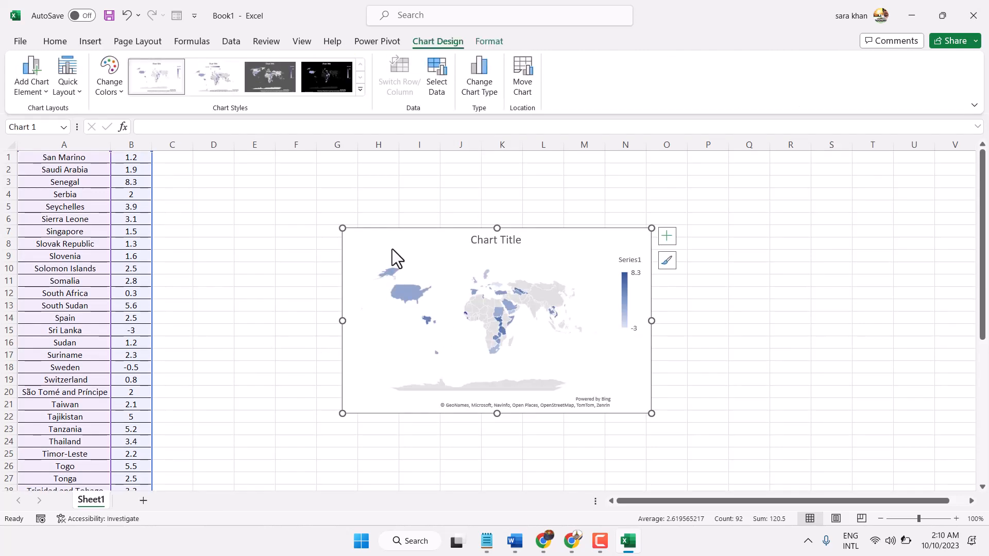
drag(341, 228, 176, 159)
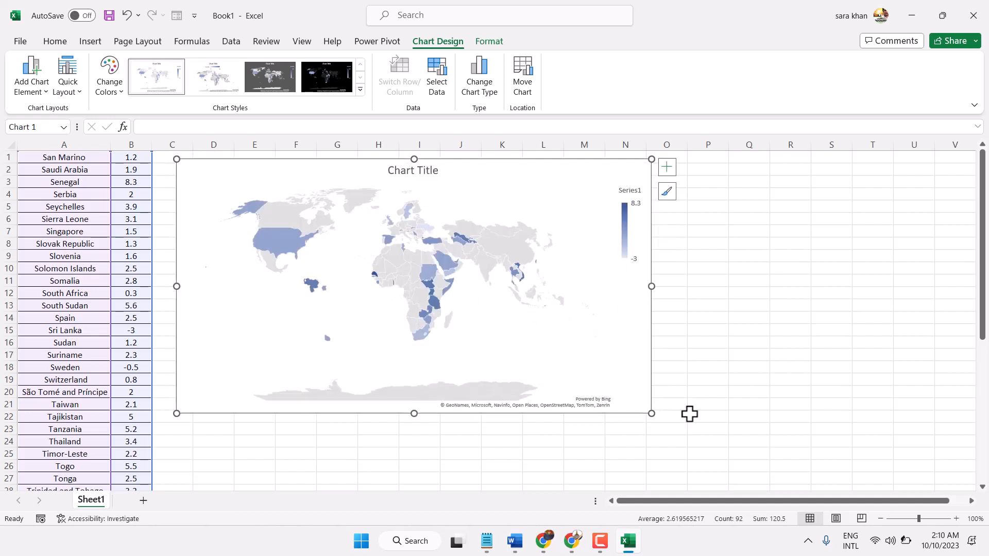
drag(652, 414, 907, 467)
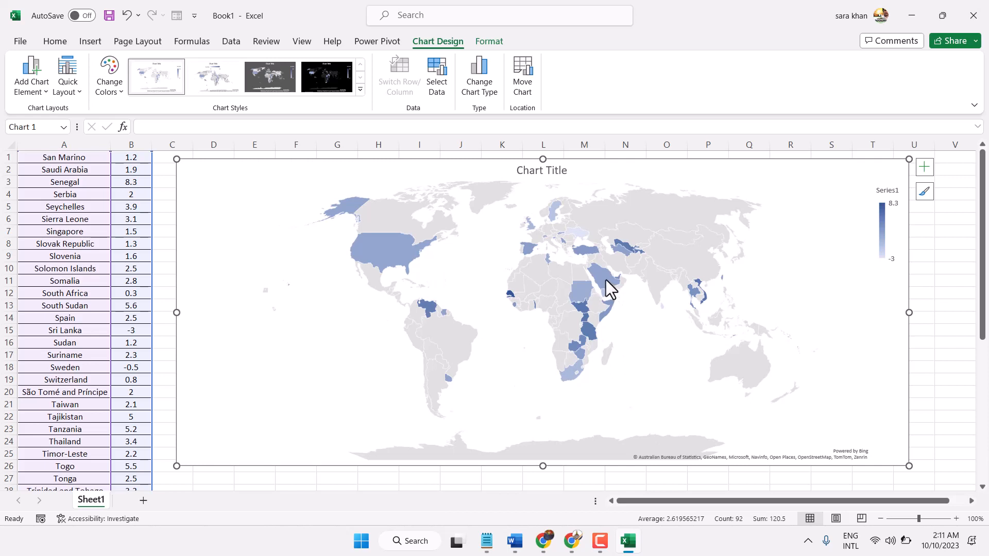
Step: Open the formatting options for the map's data series and choose Automatic as the map projection
right_click(372, 241)
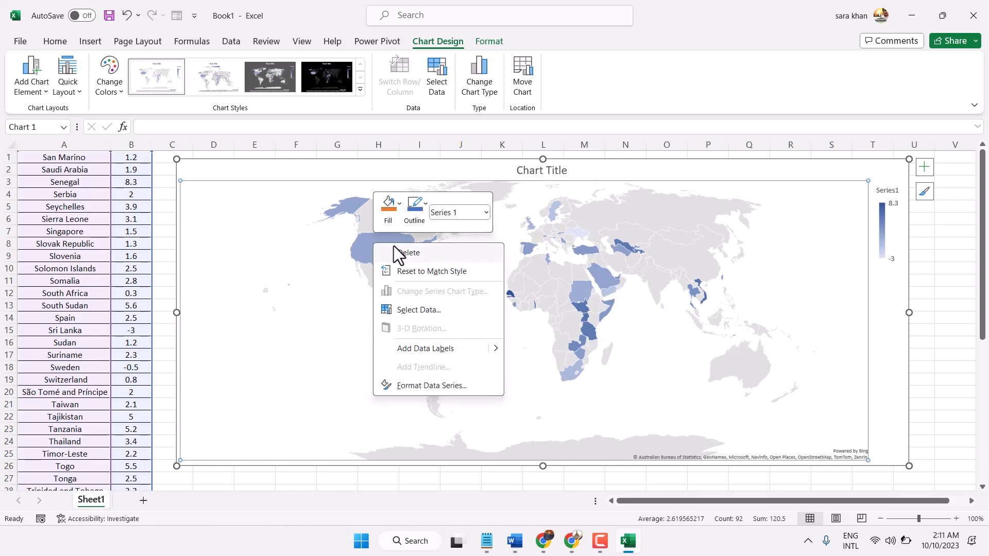
click(411, 388)
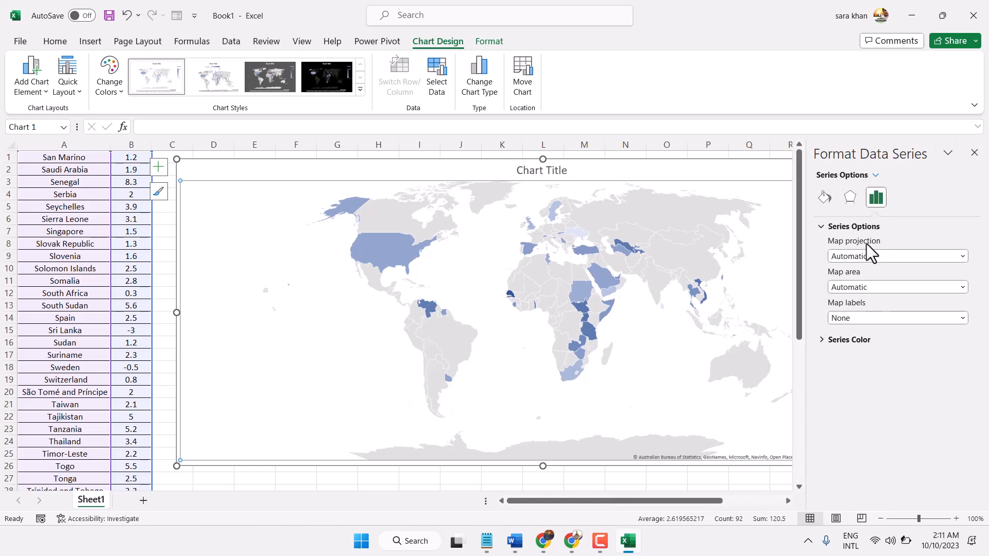
click(876, 254)
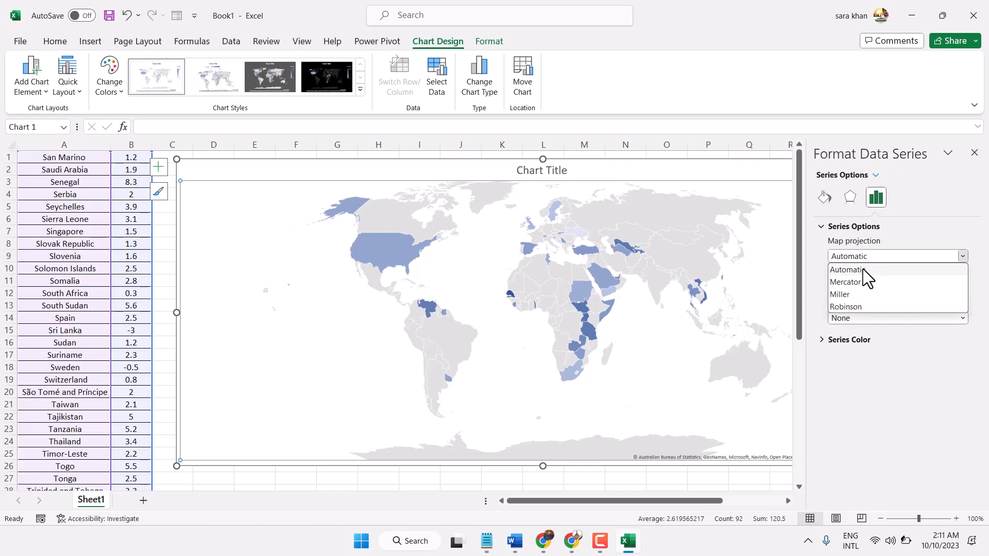
click(864, 269)
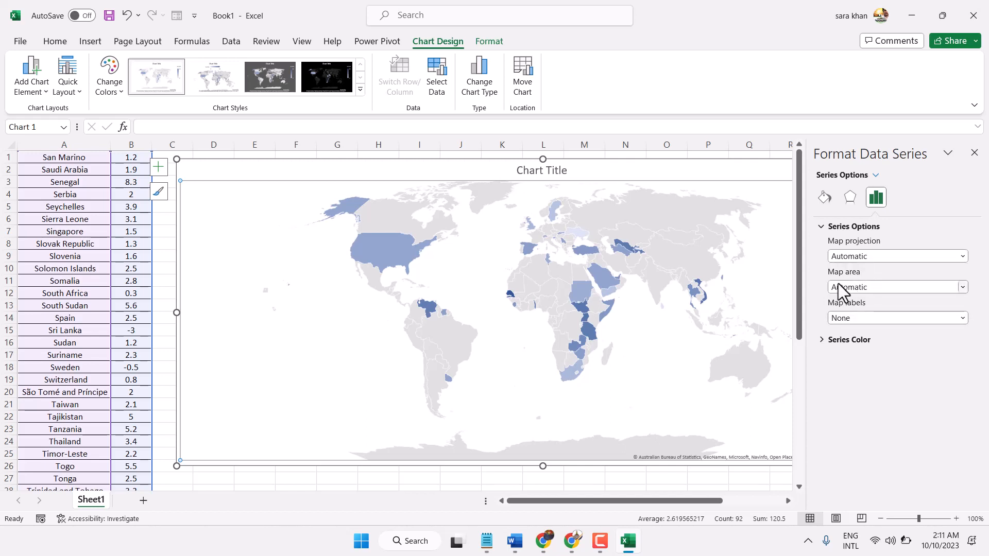
Step: Set the map area to Only regions with data and the map labels to Best fit only
click(859, 288)
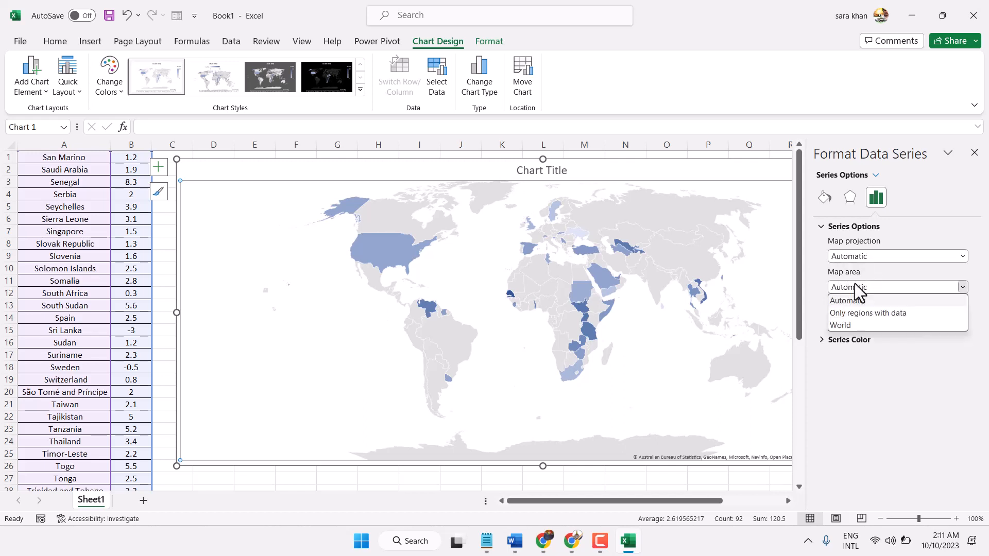
click(858, 314)
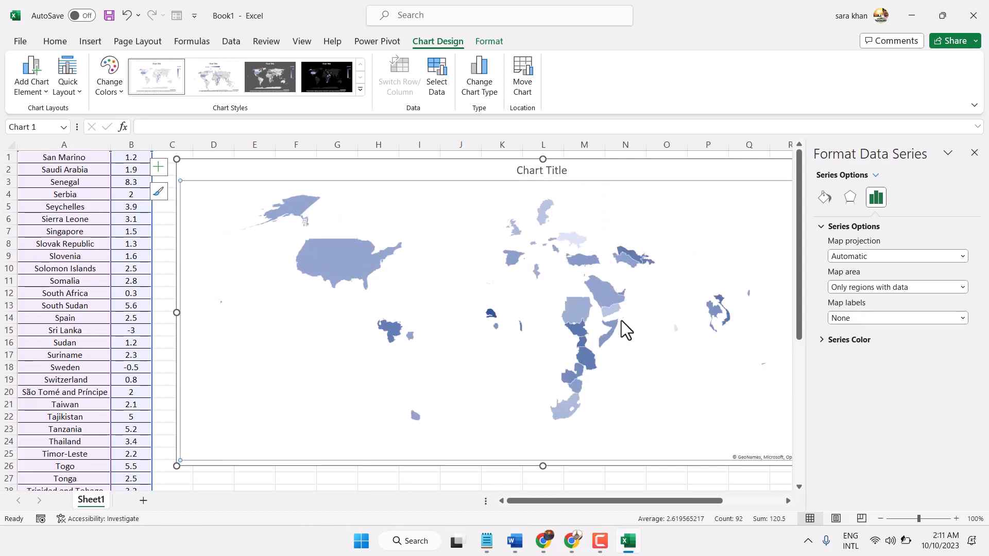
click(849, 318)
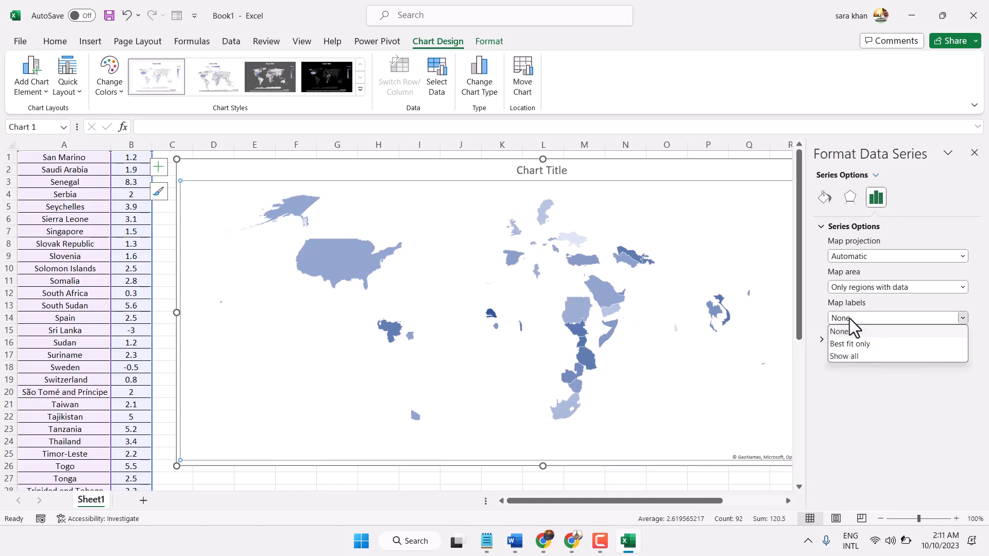
click(845, 348)
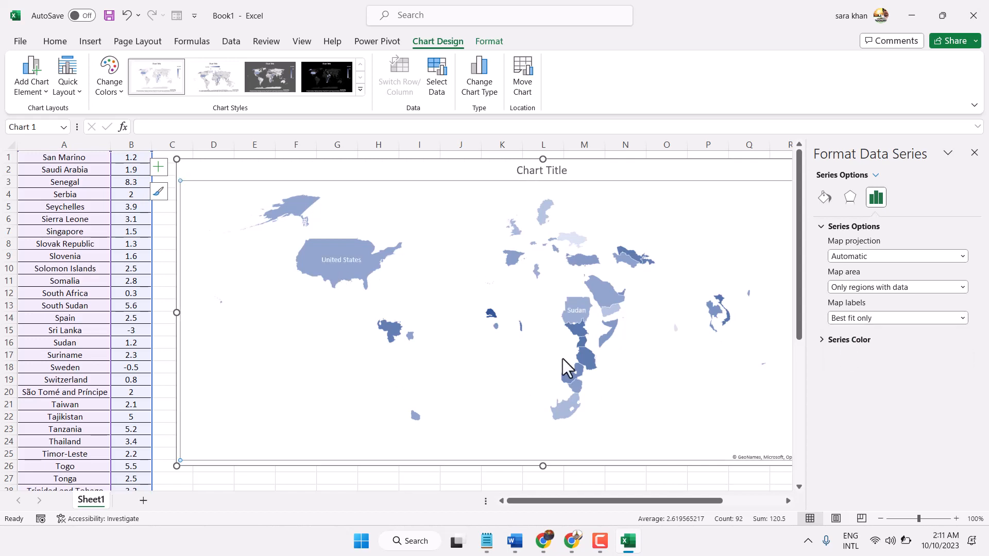
Step: Expand the map's series color settings and set the color scale to Diverging (3-color)
click(822, 341)
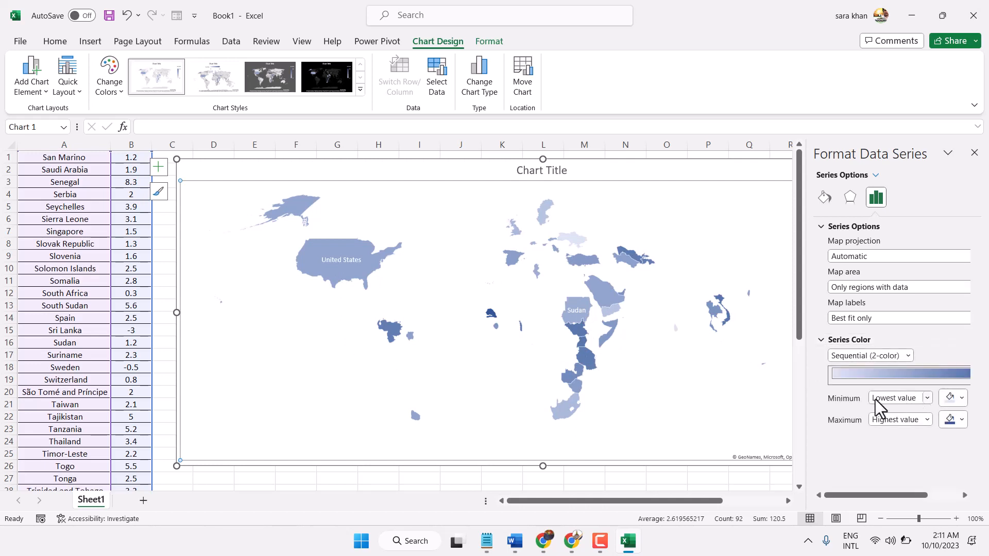
click(896, 356)
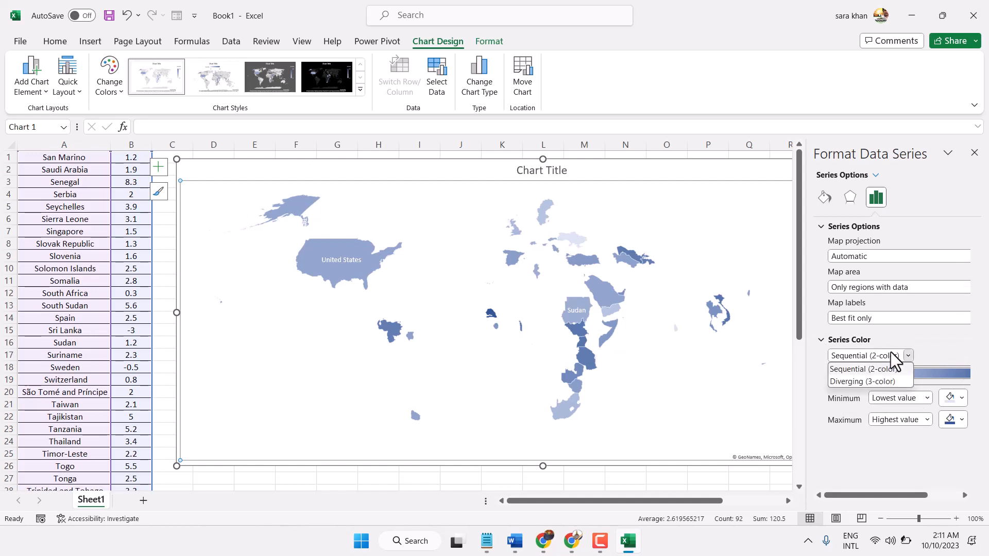
click(861, 383)
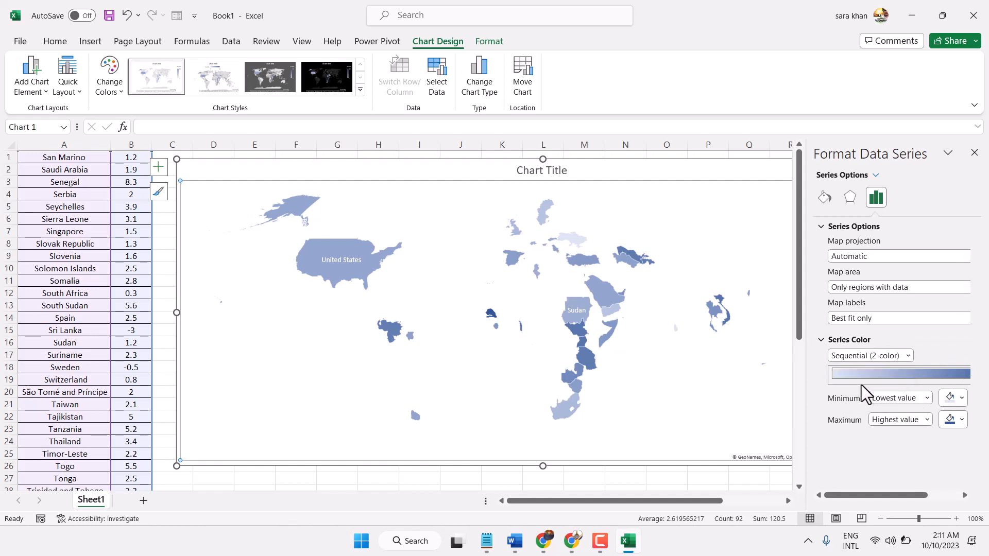
click(907, 356)
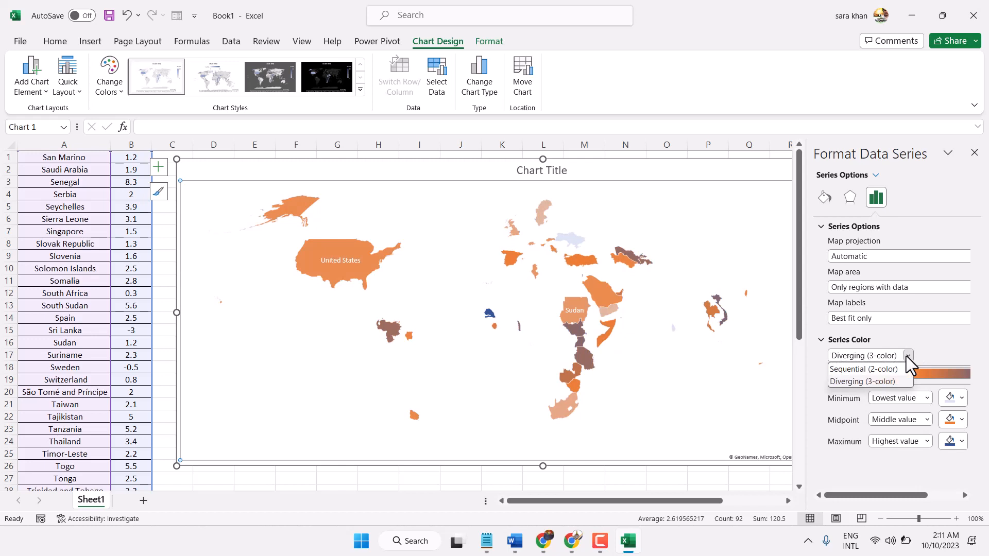
click(870, 383)
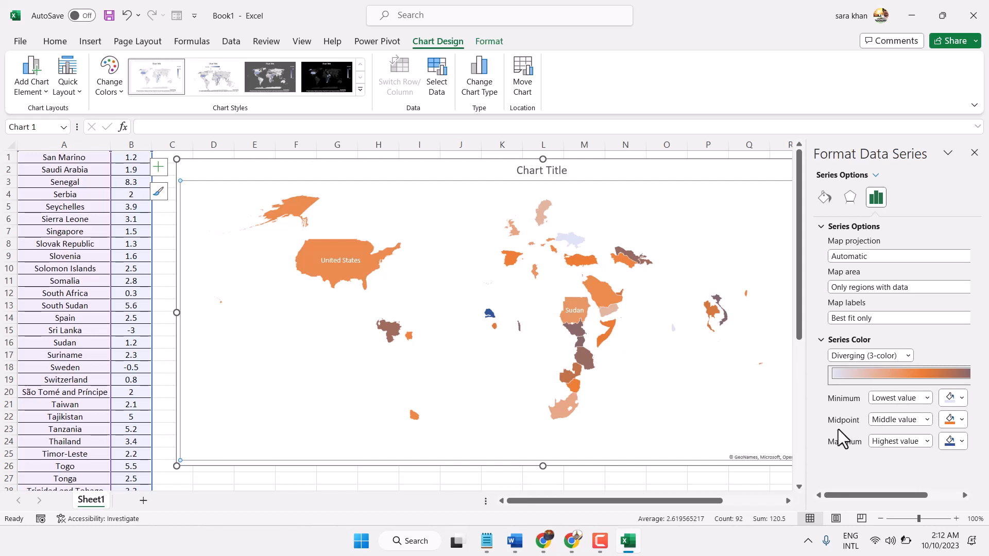
Step: Set the color scale's minimum to Lowest value, midpoint to Middle value and maximum to Highest value
click(926, 397)
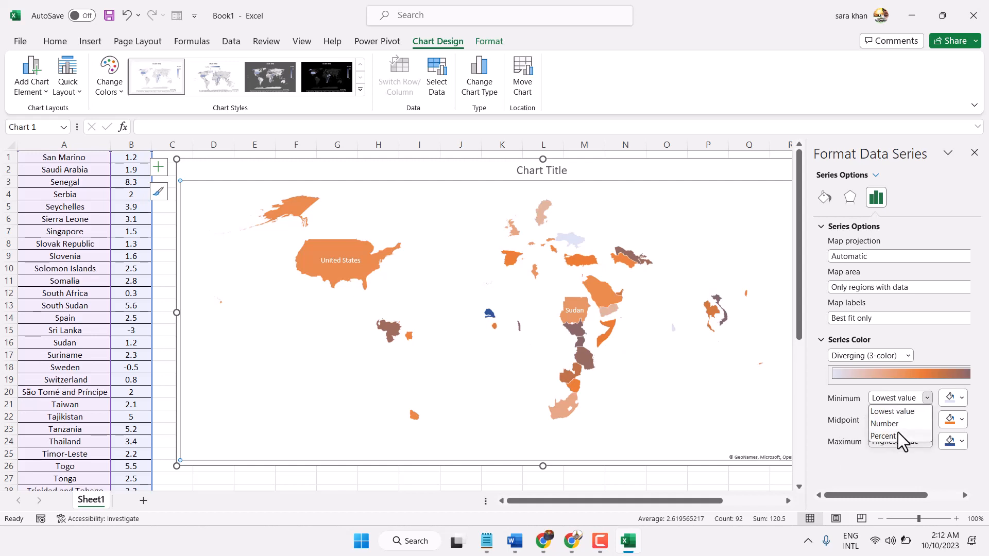
click(899, 413)
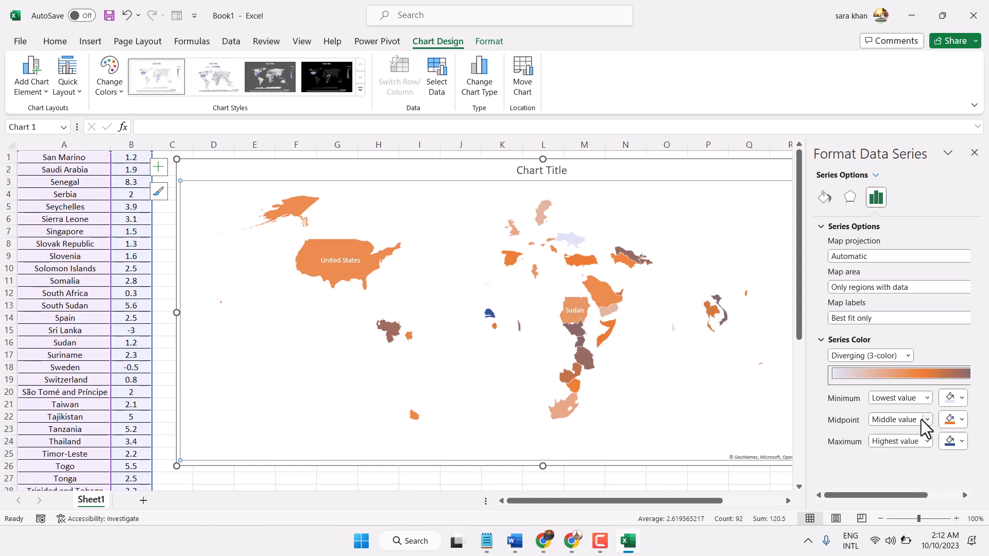
click(926, 420)
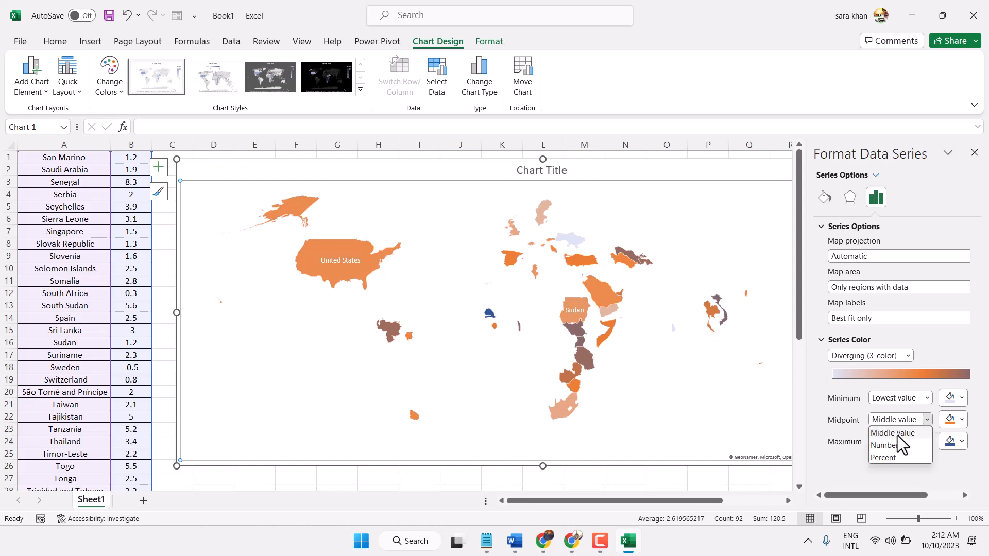
click(897, 433)
click(926, 441)
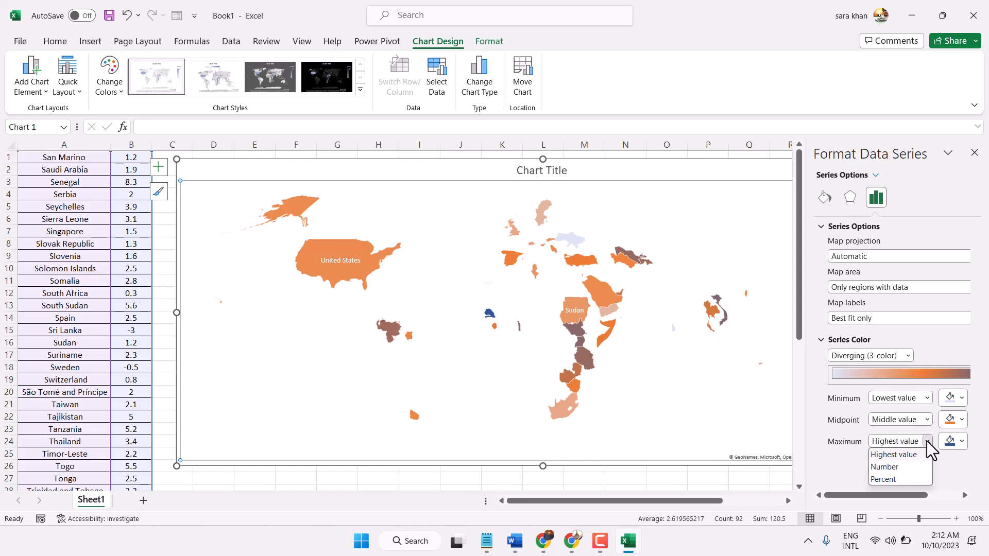
click(895, 454)
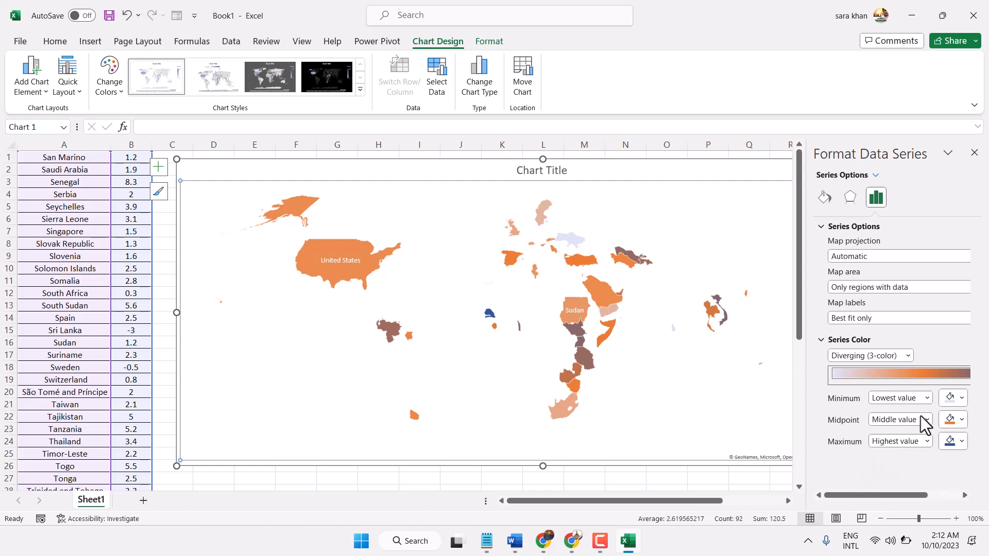
Step: Color the map scale's minimum very light green, its midpoint light green and its maximum dark green, all from the green theme shades
click(952, 398)
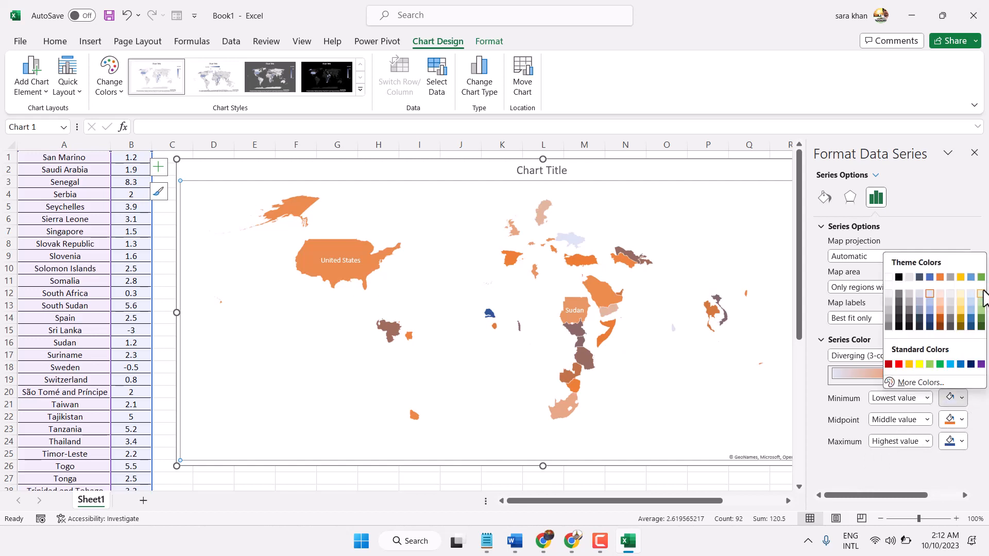
click(981, 293)
click(961, 421)
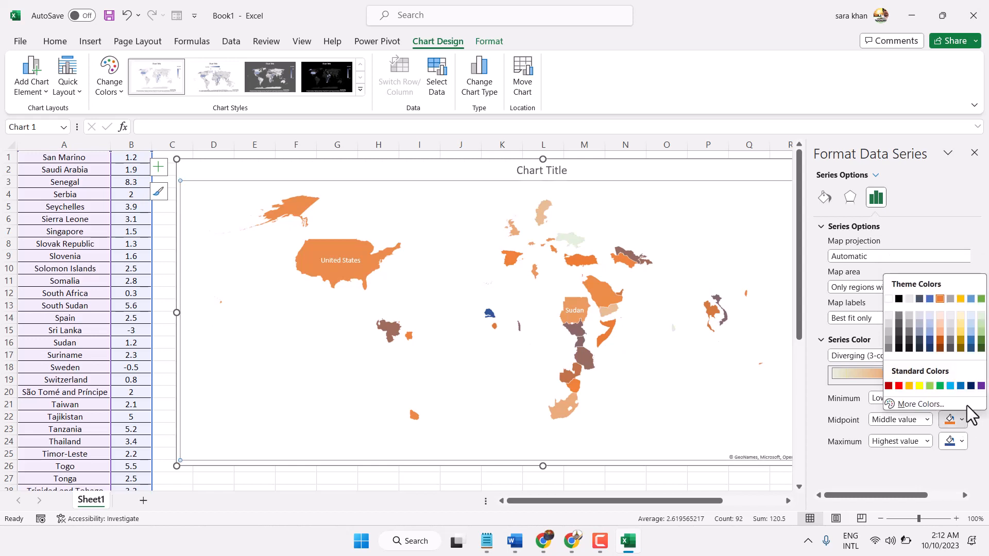
click(981, 332)
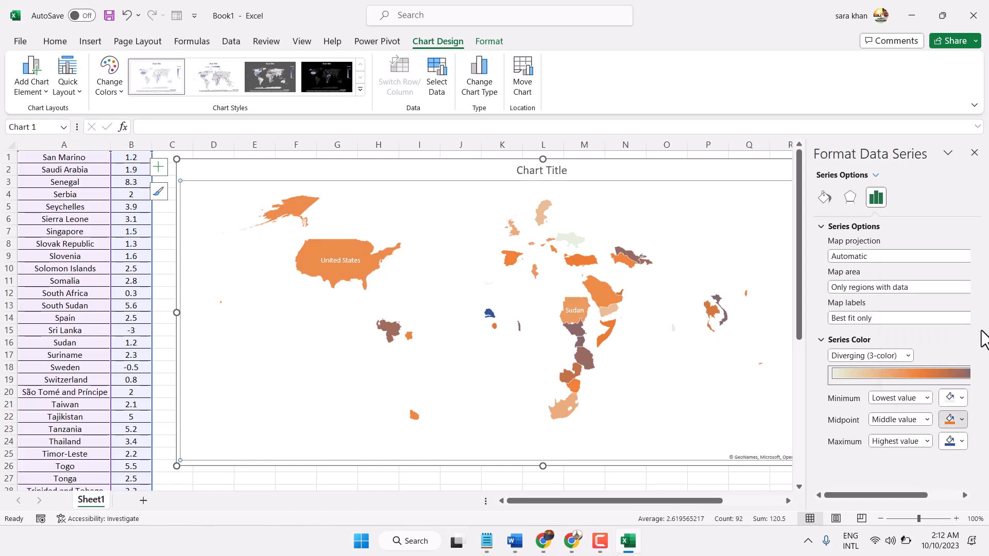
click(963, 442)
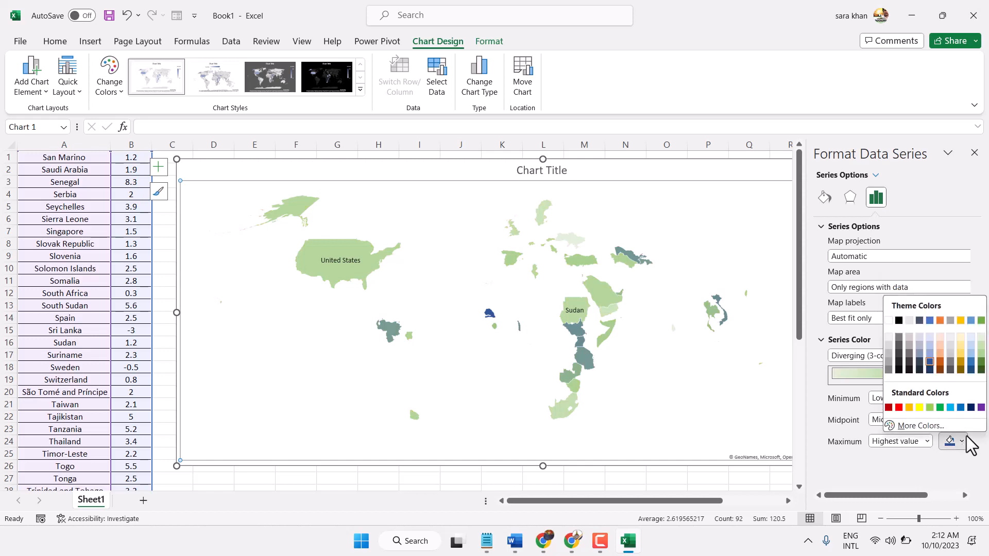
click(981, 370)
Step: Deselect the map chart and close its formatting options
click(487, 259)
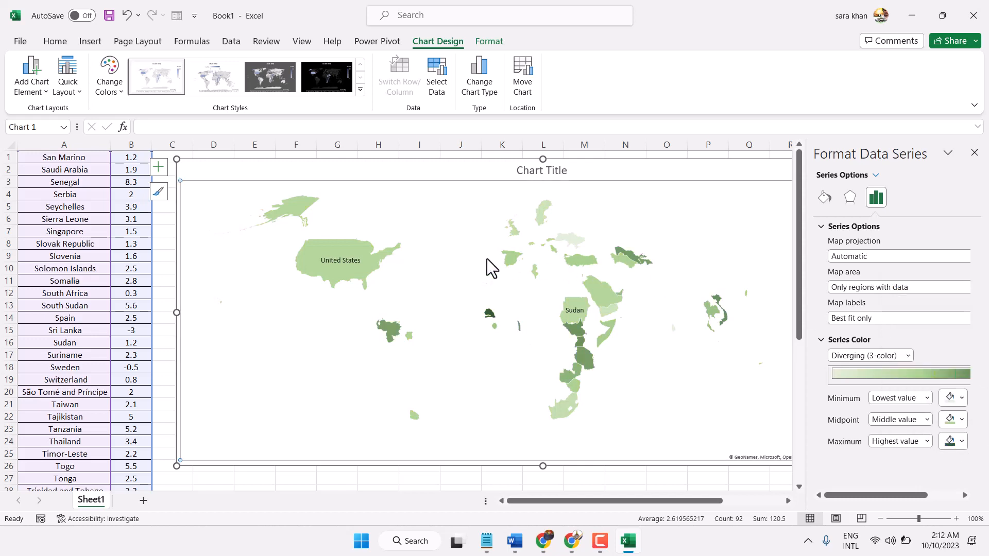
click(400, 475)
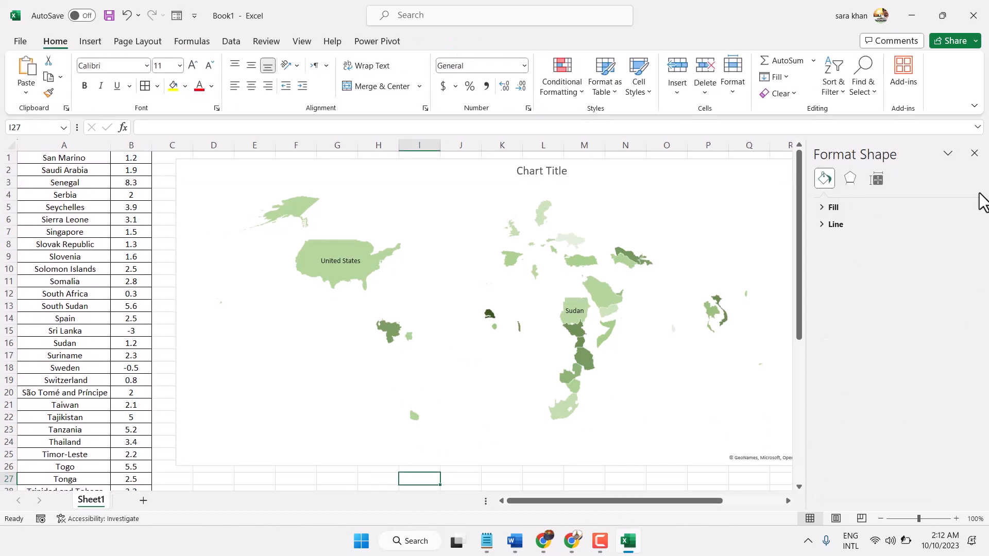
click(975, 154)
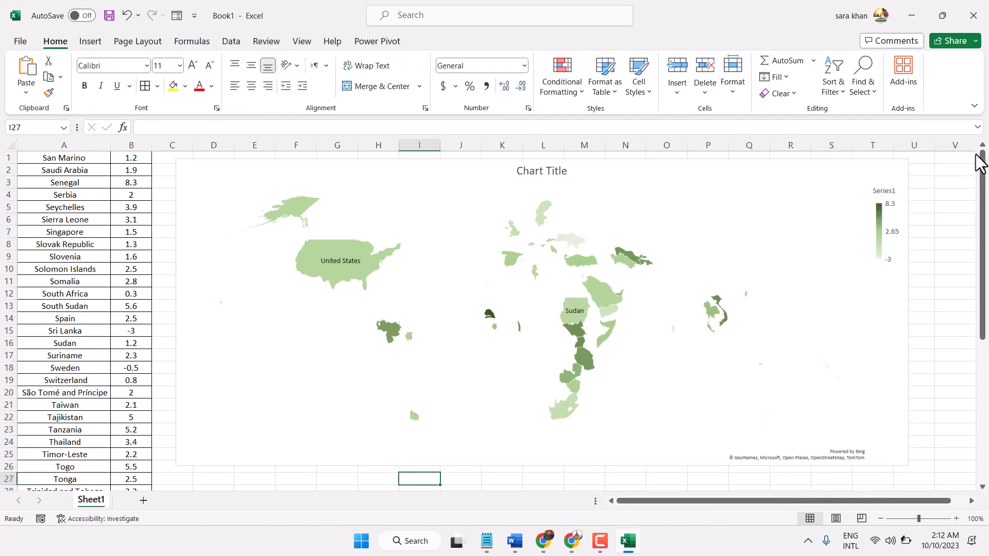
Step: Reopen the formatting options for the map's data series
mouse_move(342, 252)
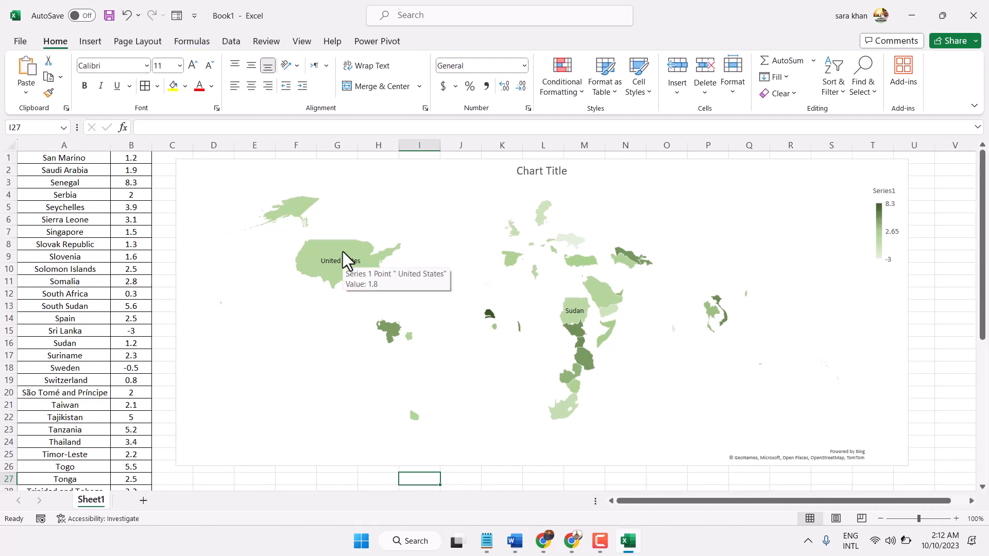
right_click(590, 272)
click(658, 395)
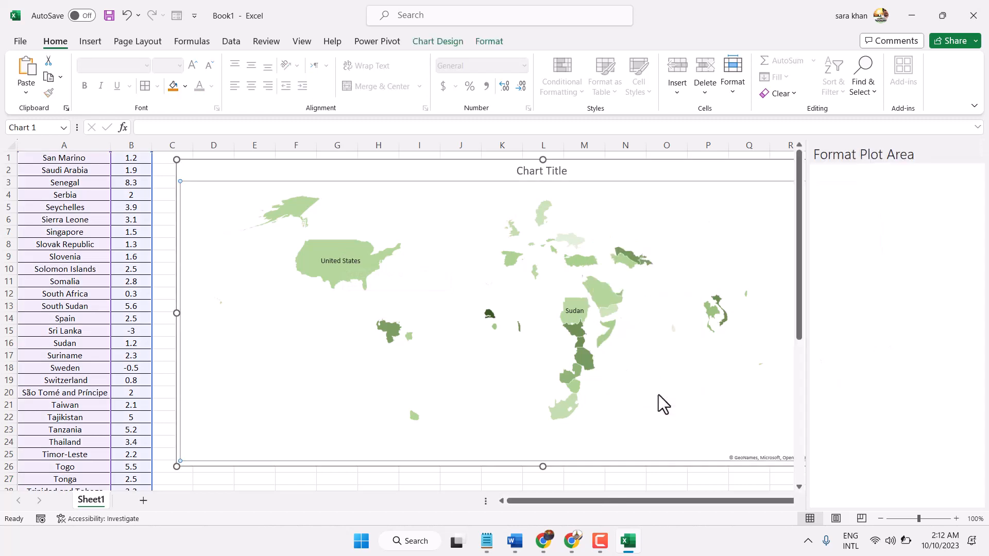
right_click(576, 308)
click(613, 455)
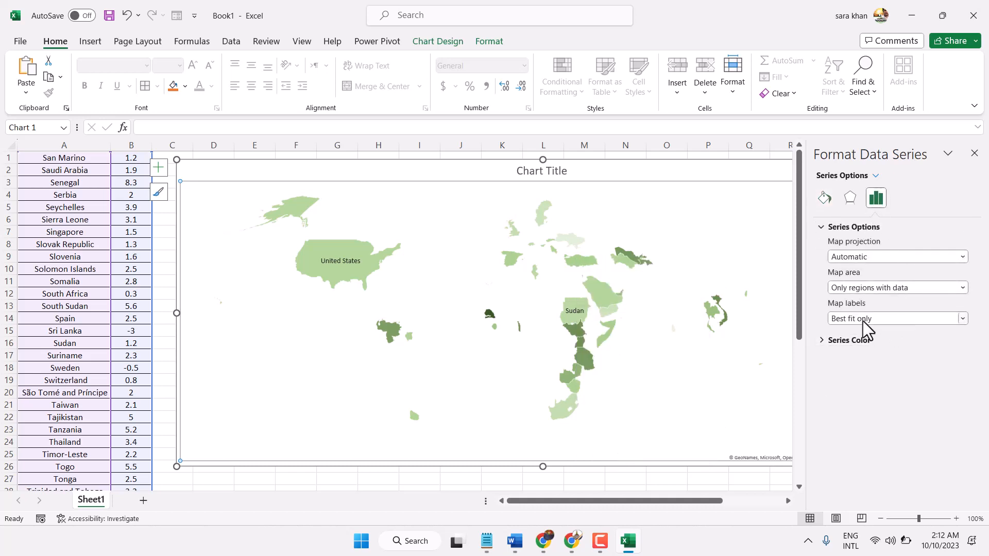
Step: Try the World and Automatic settings for the map area
click(864, 288)
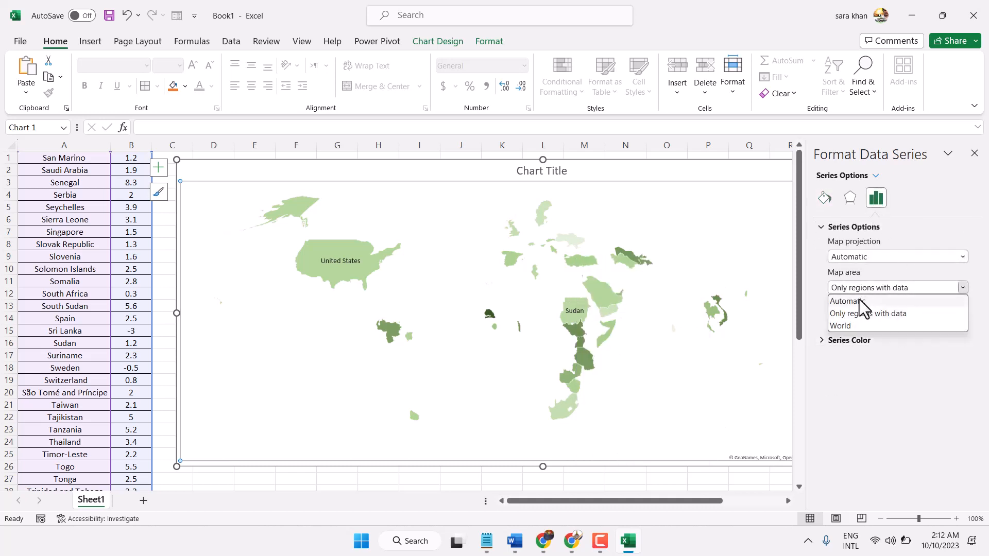
click(837, 324)
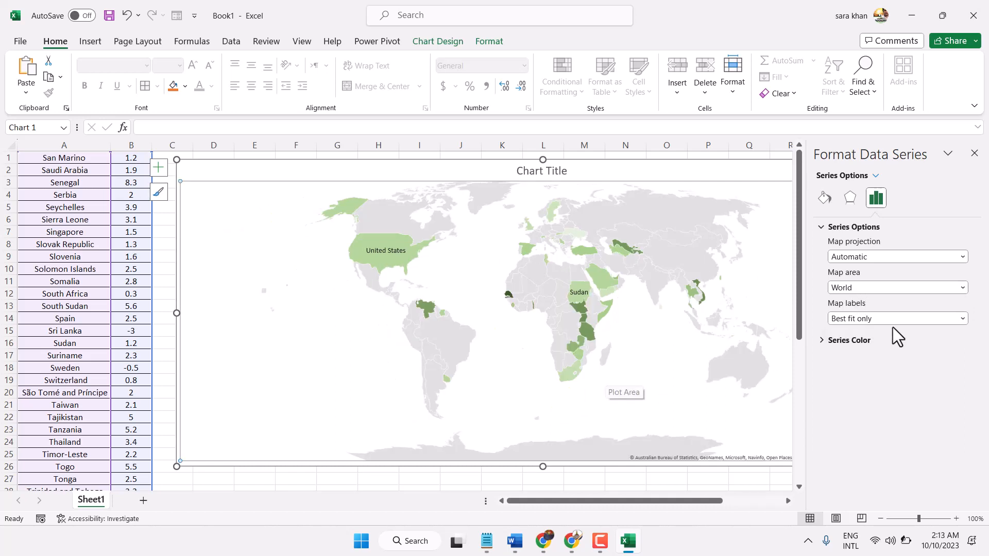
click(863, 287)
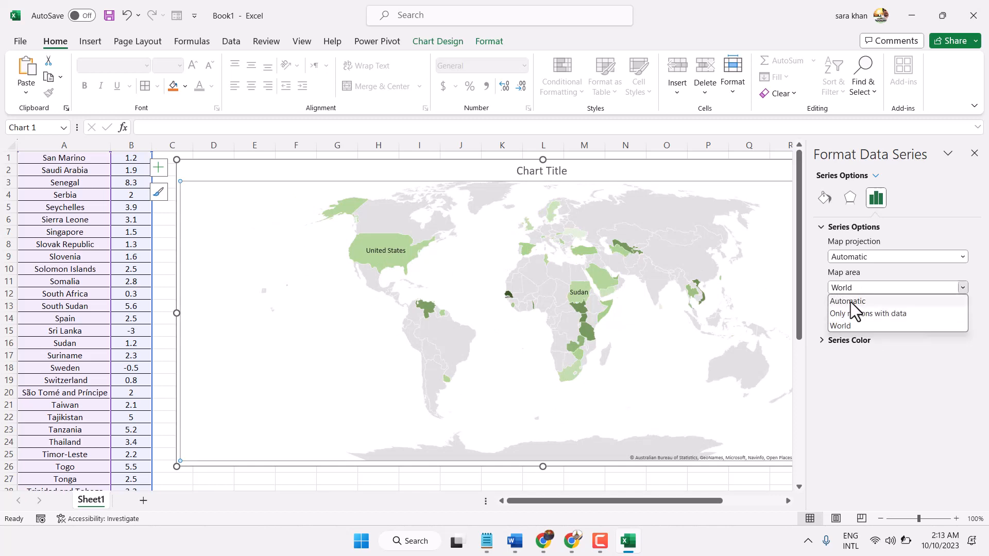
click(849, 302)
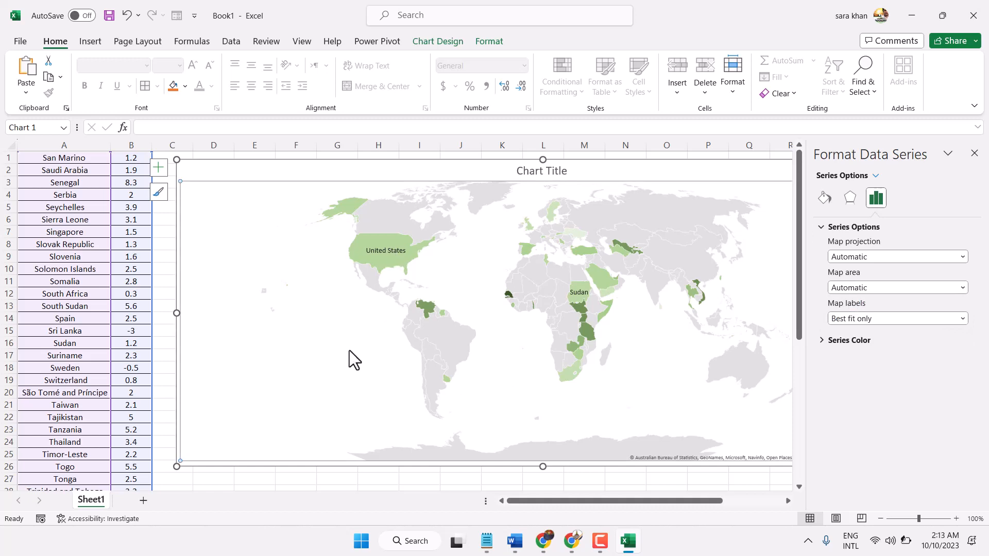
Step: Set the map area back to Only regions with data and close the series formatting options
click(843, 288)
click(845, 314)
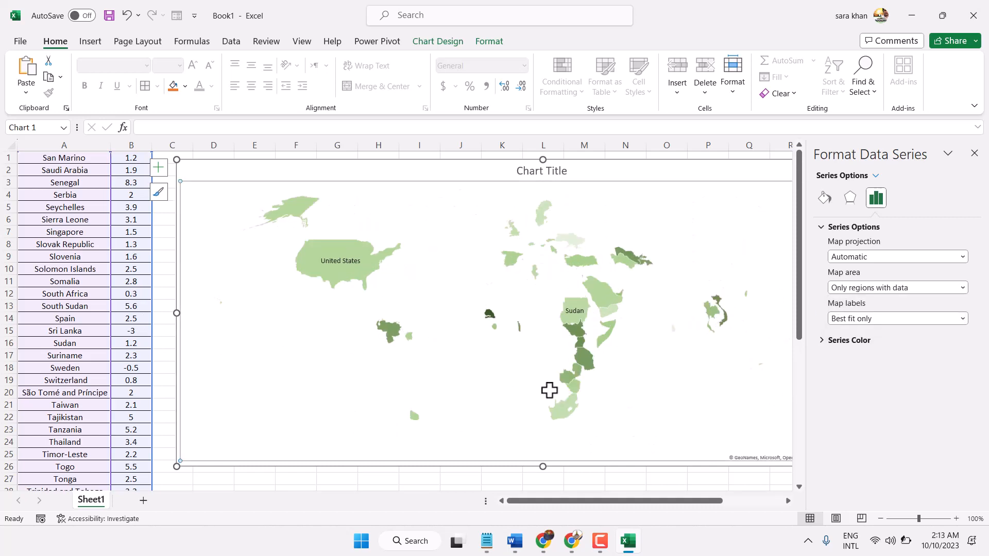
click(975, 154)
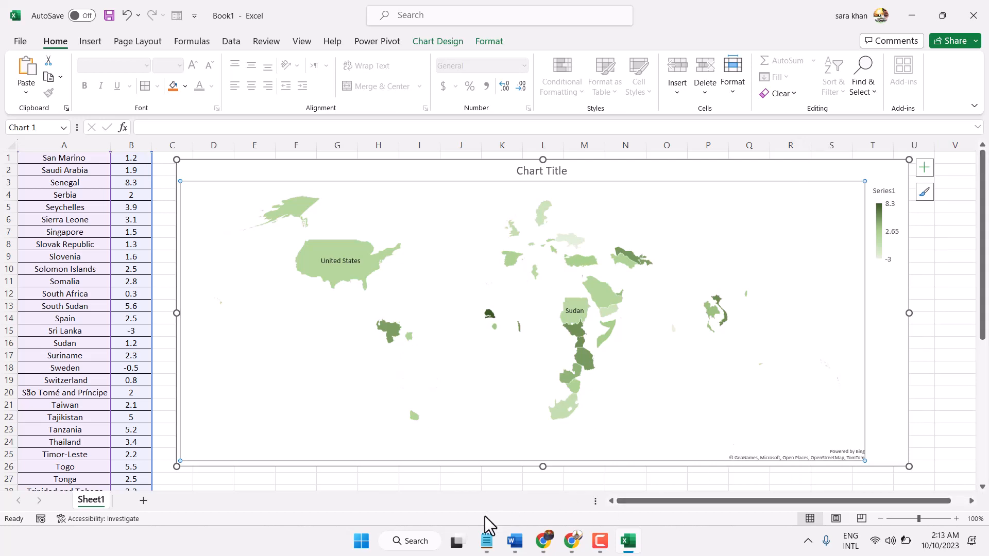
Step: Switch to Notepad to view the Growth by countries list
click(486, 541)
click(486, 541)
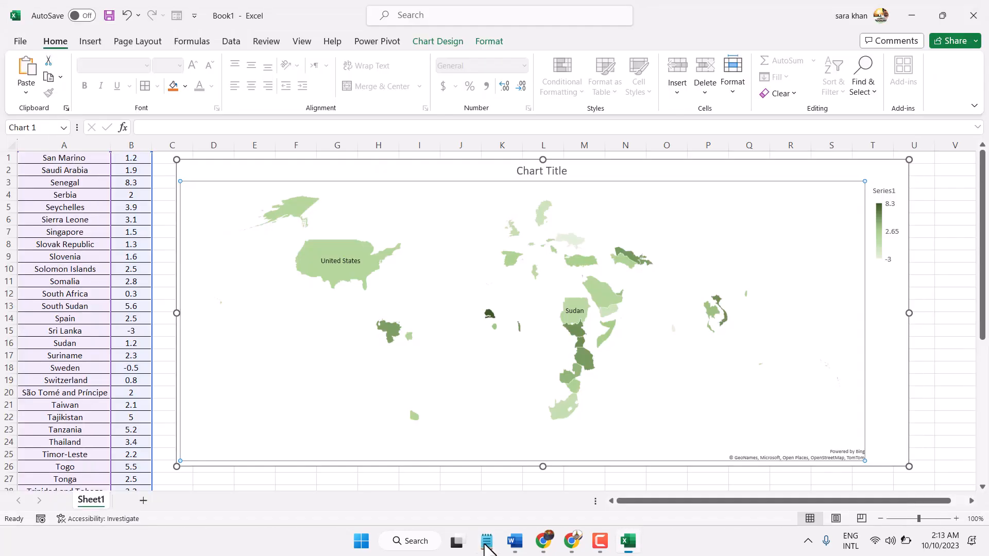
click(484, 542)
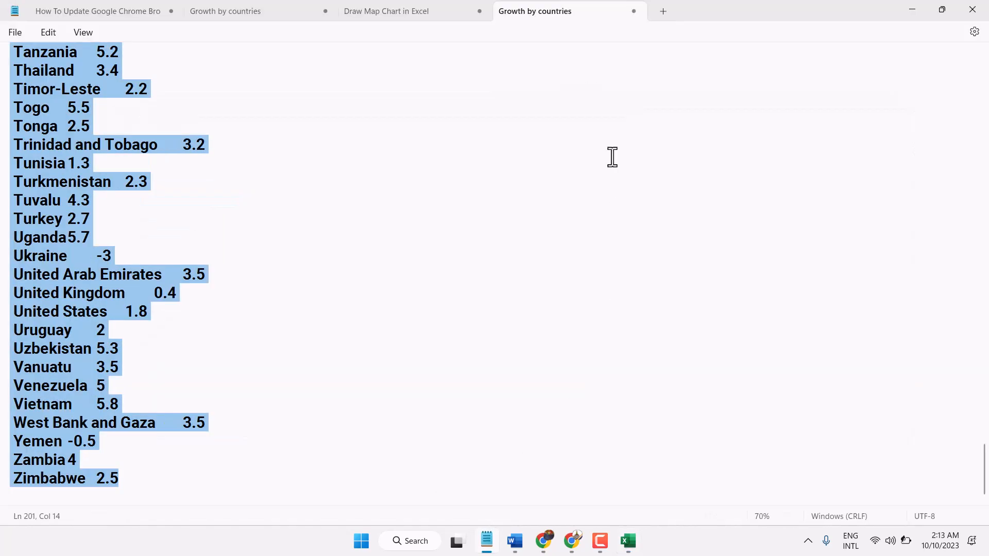